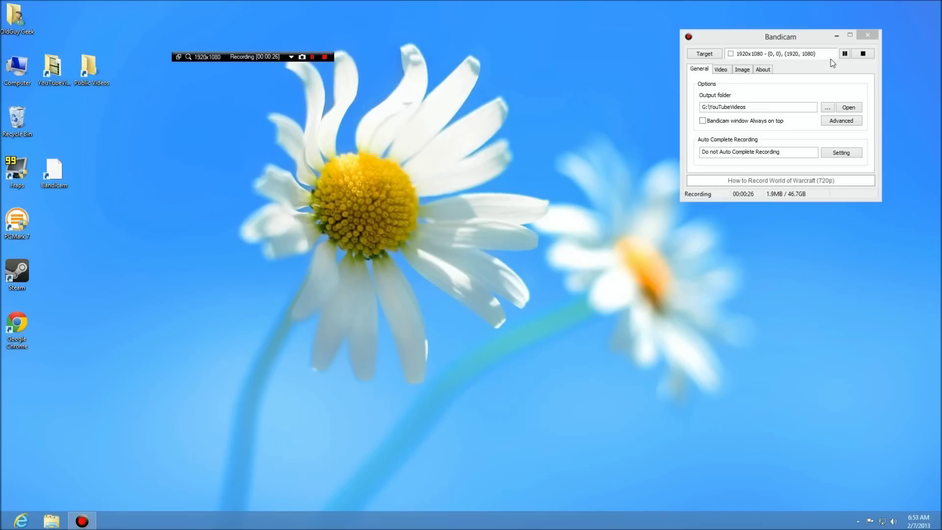
Keep the capture mode on a screen rectangle at the full-screen 1920x1080 size.
left_click(707, 54)
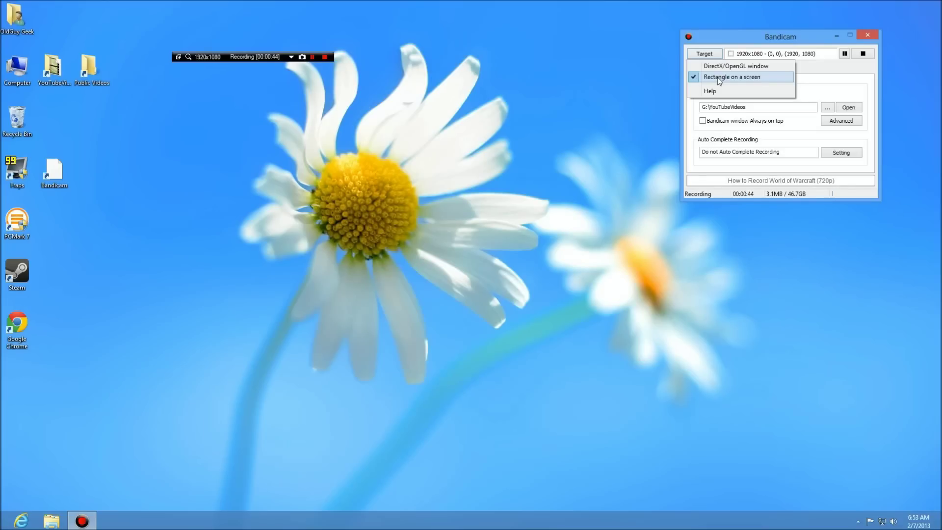
left_click(600, 59)
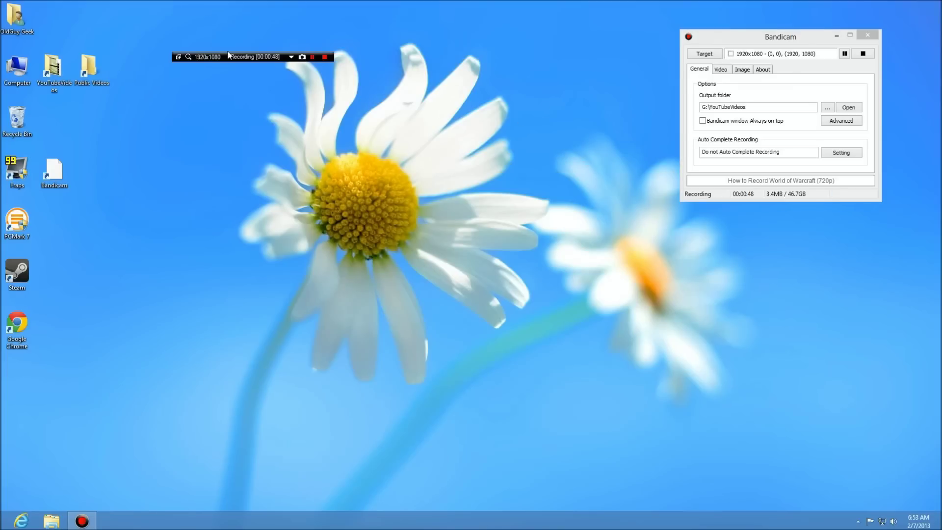
left_click(202, 60)
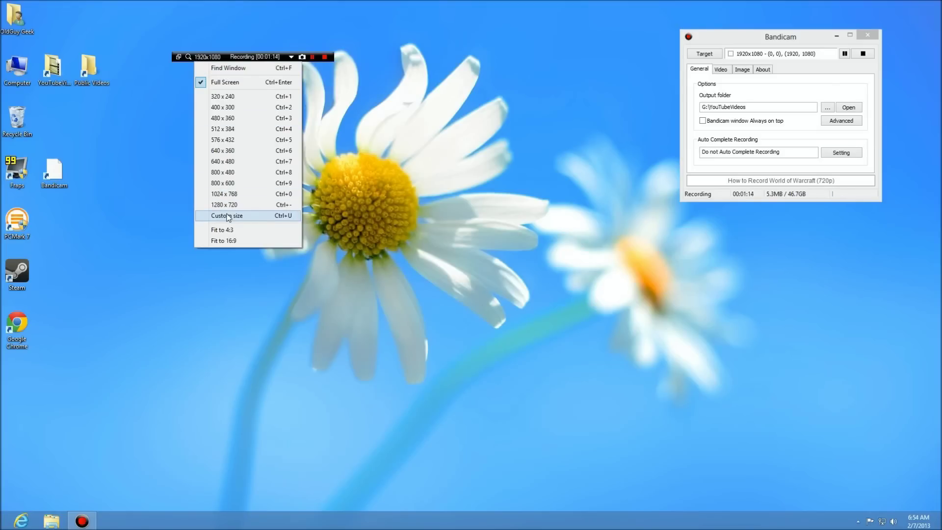
left_click(487, 118)
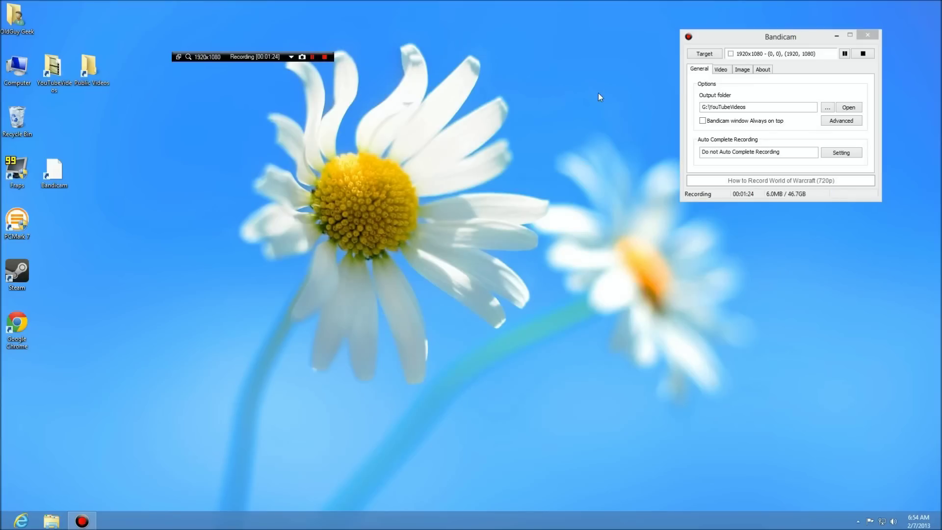
Start a fresh recording and check the G:\YouTubeVideos output folder without changing it.
left_click(324, 57)
left_click(758, 105)
left_click_drag(758, 105, 698, 106)
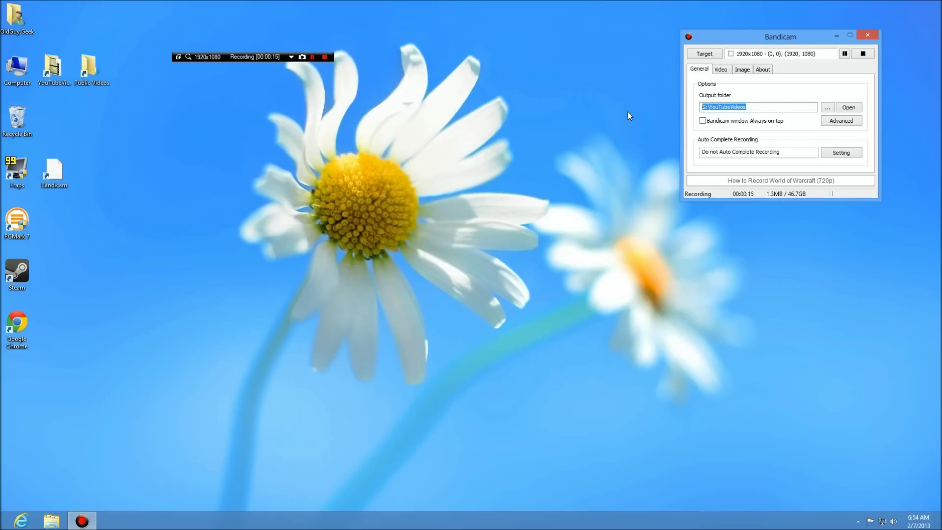
left_click(827, 108)
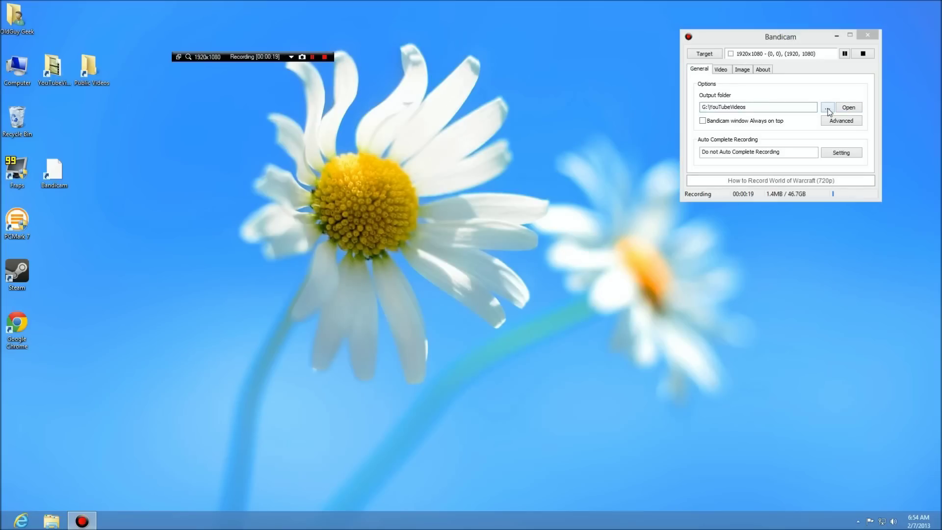
left_click(852, 27)
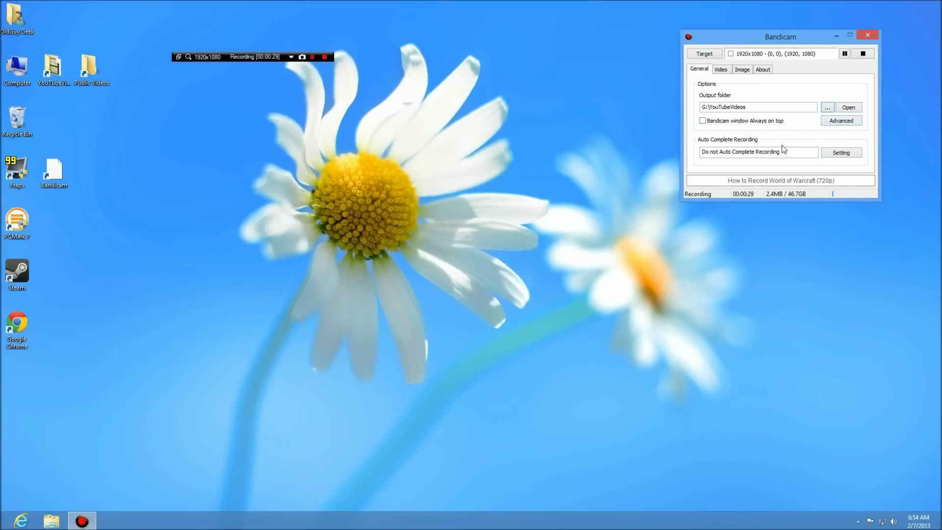
In the Video tab's Format Settings, keep the MPEG-1 codec and open the online help.
left_click(722, 70)
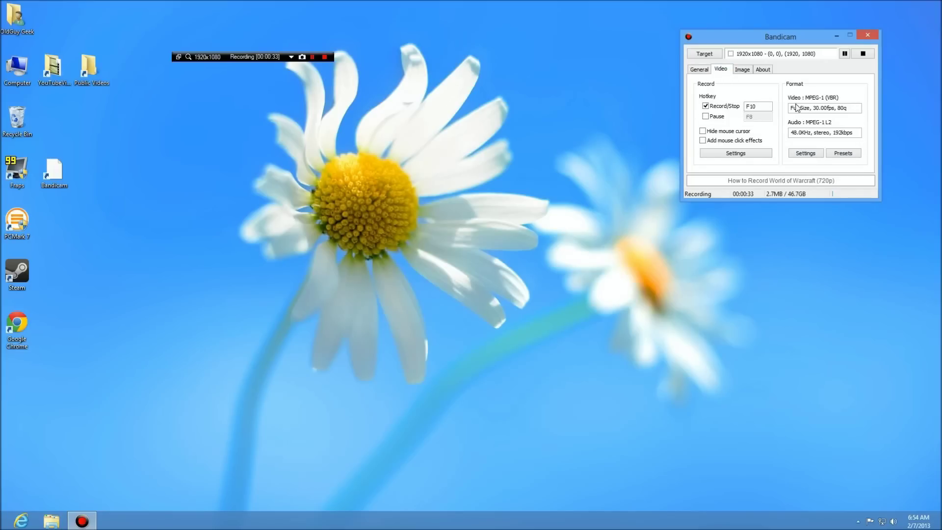
left_click(805, 154)
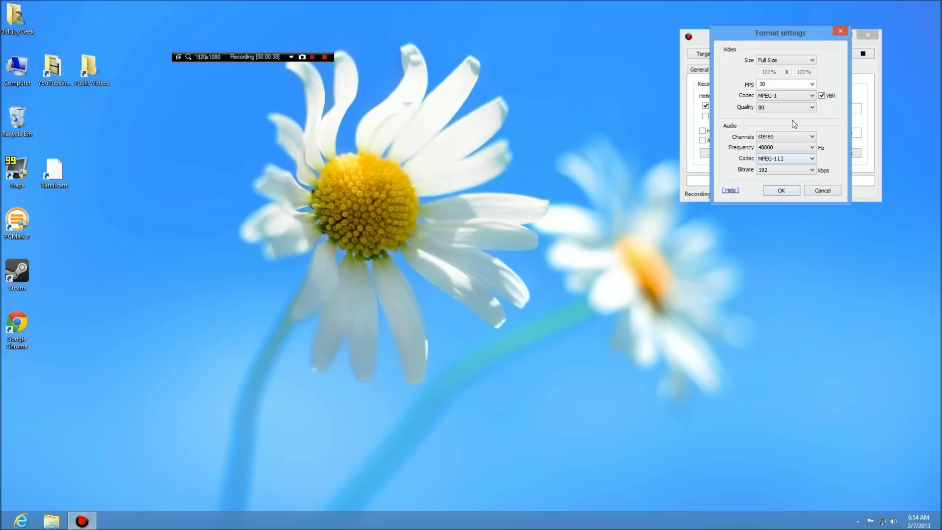
left_click(805, 101)
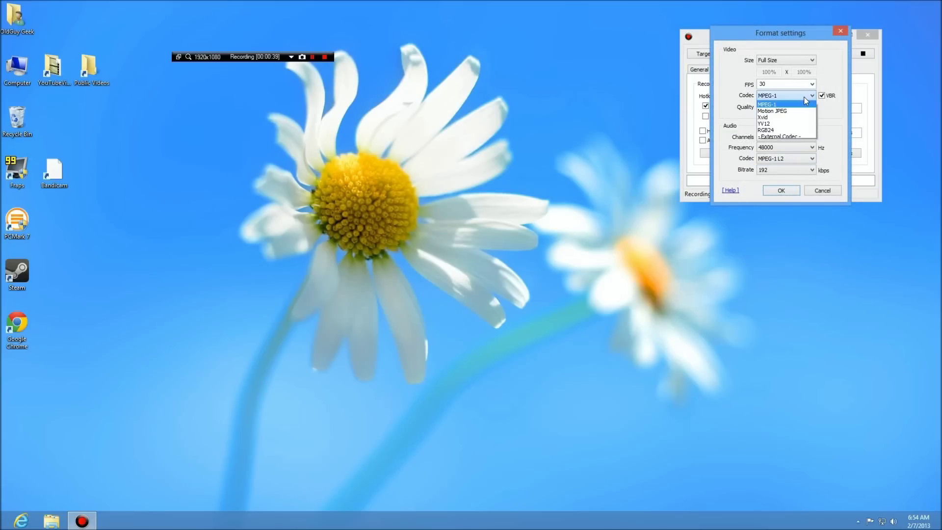
left_click(804, 97)
left_click(730, 190)
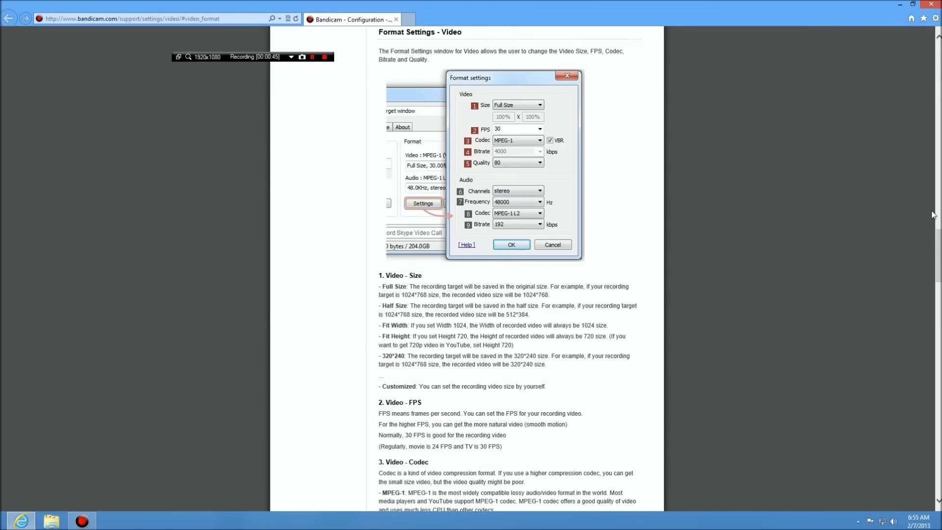
Highlight the MPEG-1 codec paragraph in the help page's Codec section, then close Internet Explorer.
scroll(938, 246, "down", 3)
left_click_drag(939, 256, 939, 281)
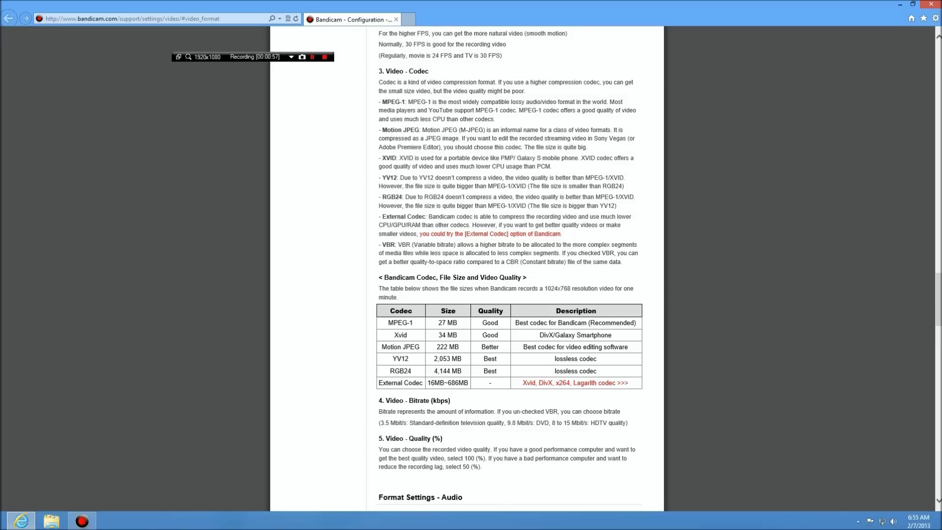
left_click_drag(495, 120, 377, 107)
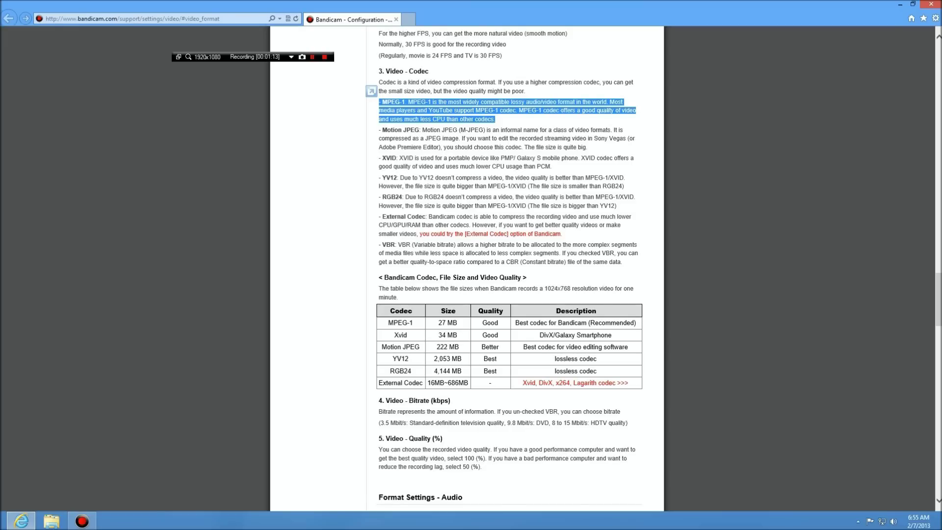
left_click(932, 5)
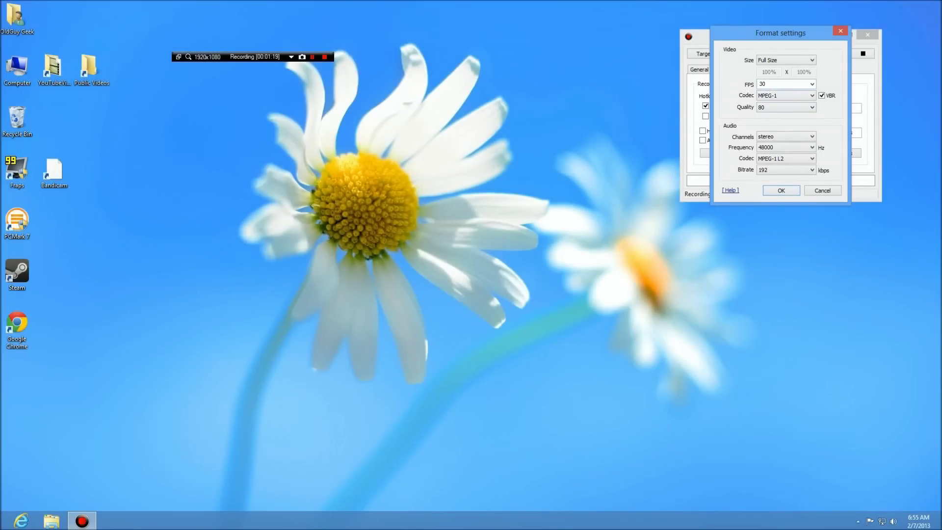
Keep the video size at Full Size, close Format settings, and select the F10 Record/Stop hotkey.
left_click(769, 61)
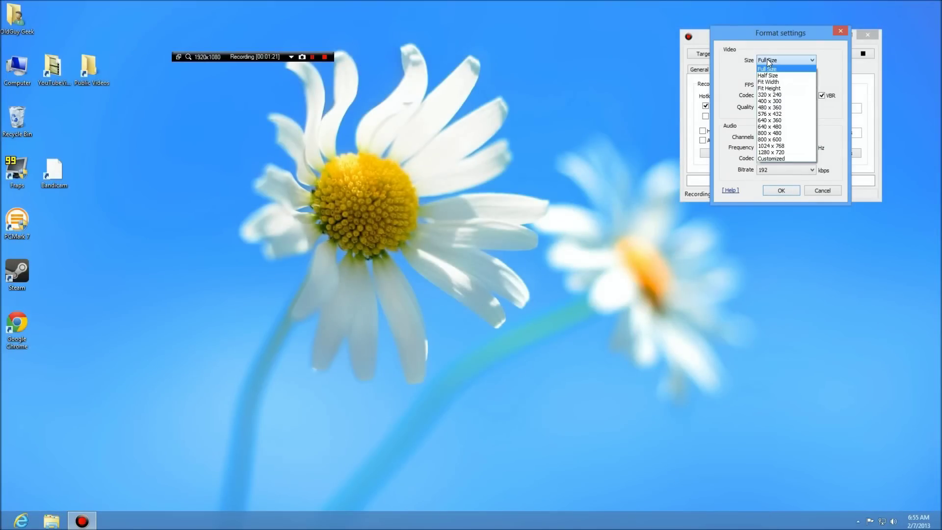
left_click(769, 61)
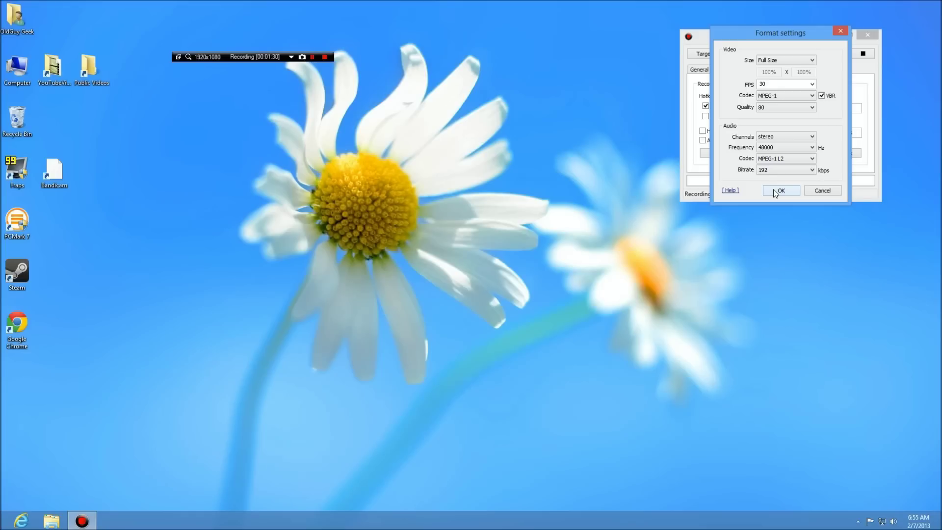
left_click(815, 194)
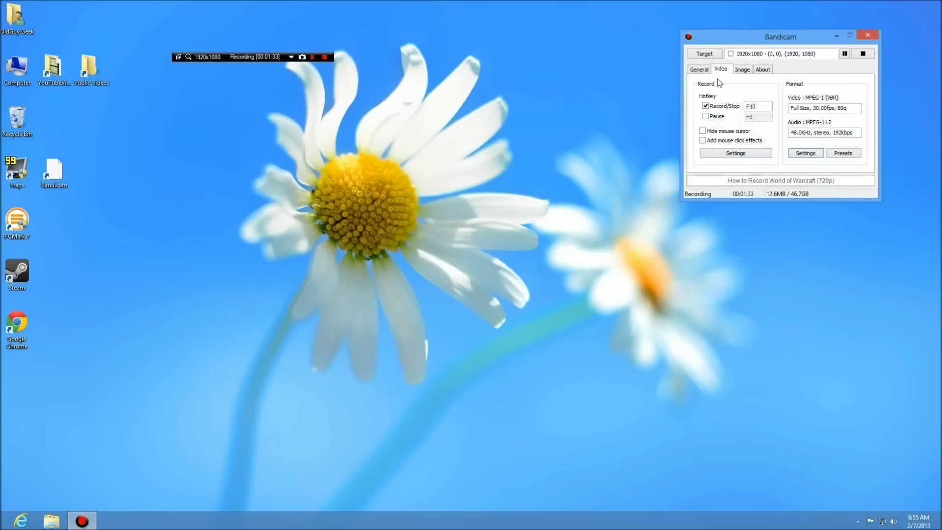
left_click(754, 107)
Enable Two Sound Mixing of system audio with the headset microphone and apply with OK.
left_click(737, 154)
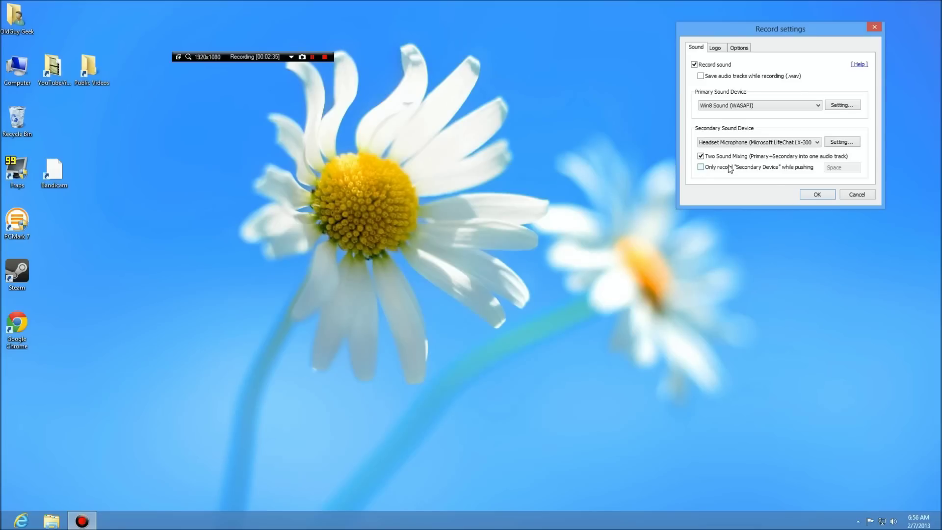
left_click(817, 194)
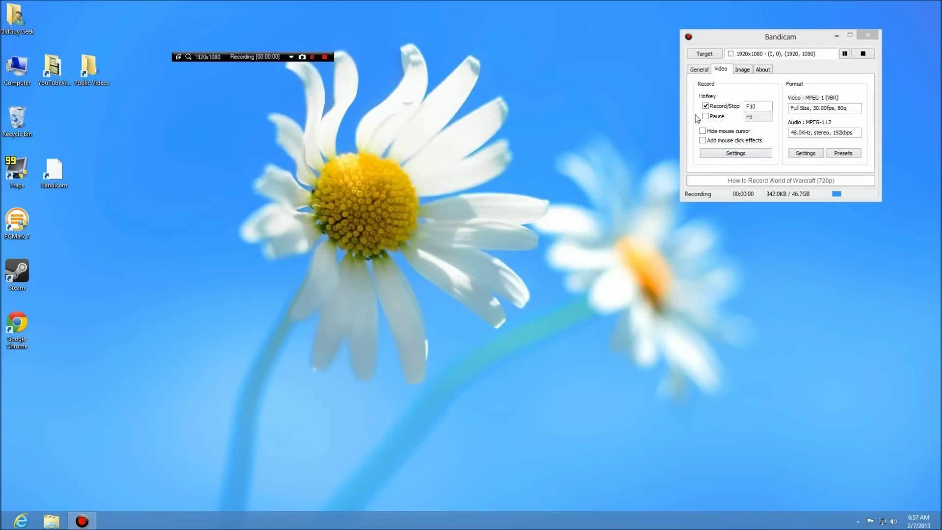
left_click(740, 70)
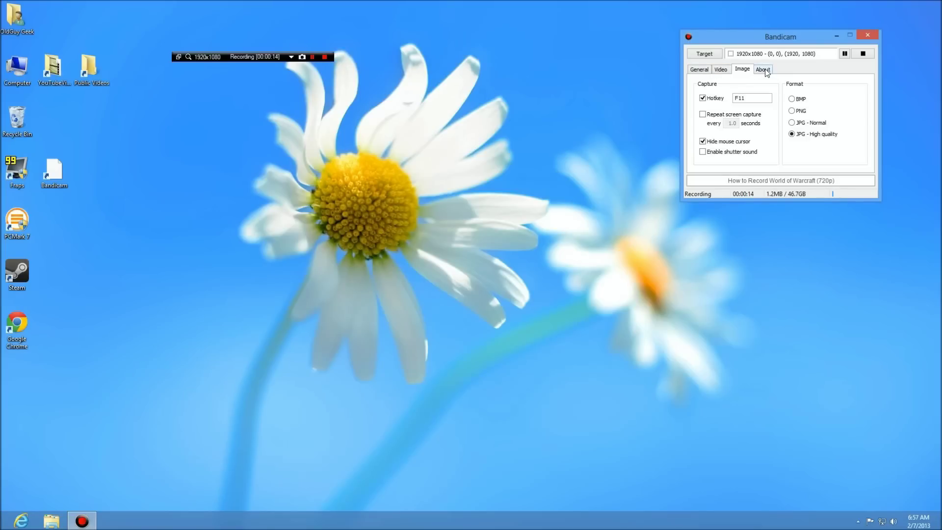
left_click(721, 70)
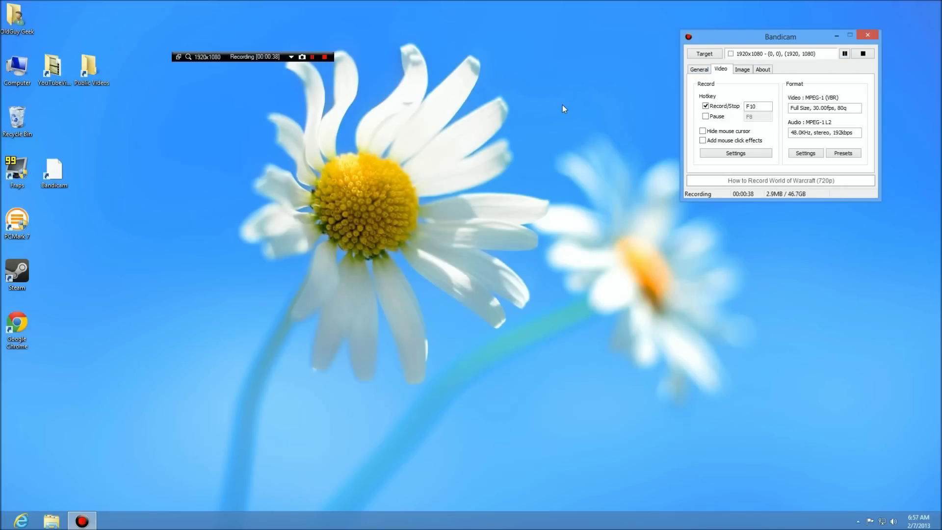
Review the General and Video tabs, confirming the MPEG-1 codec and cancelling Format settings unchanged.
left_click(699, 70)
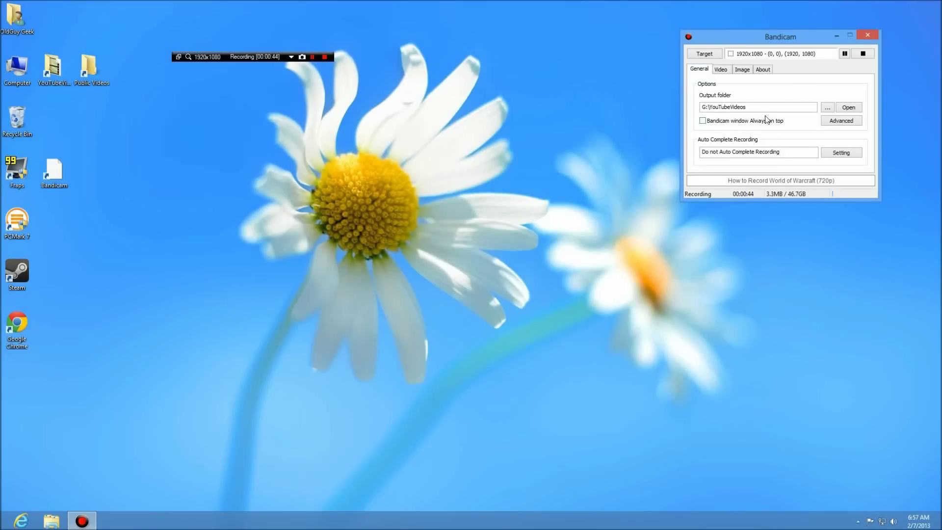
left_click(717, 69)
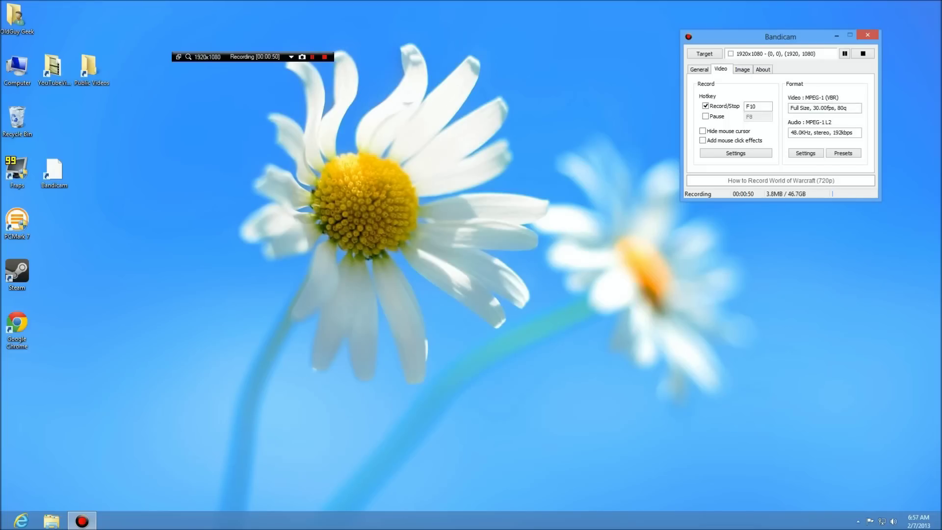
left_click(815, 154)
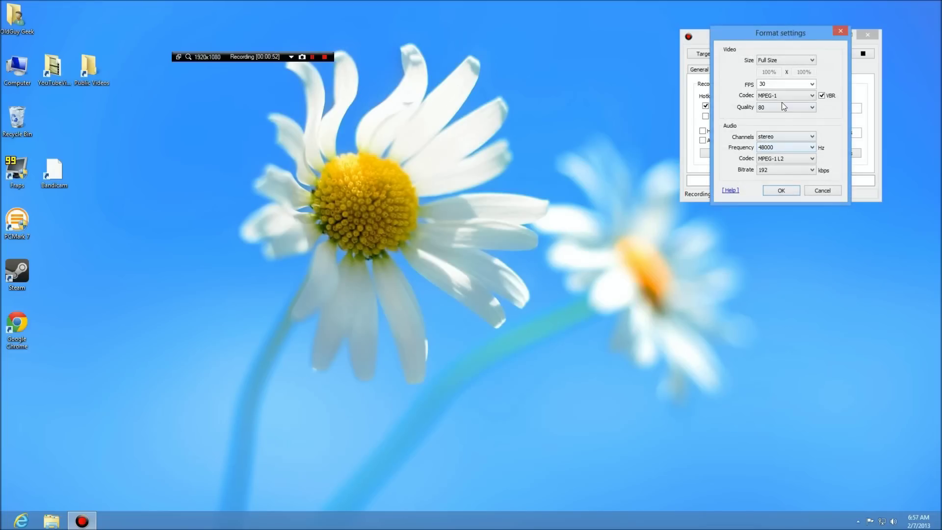
left_click(782, 95)
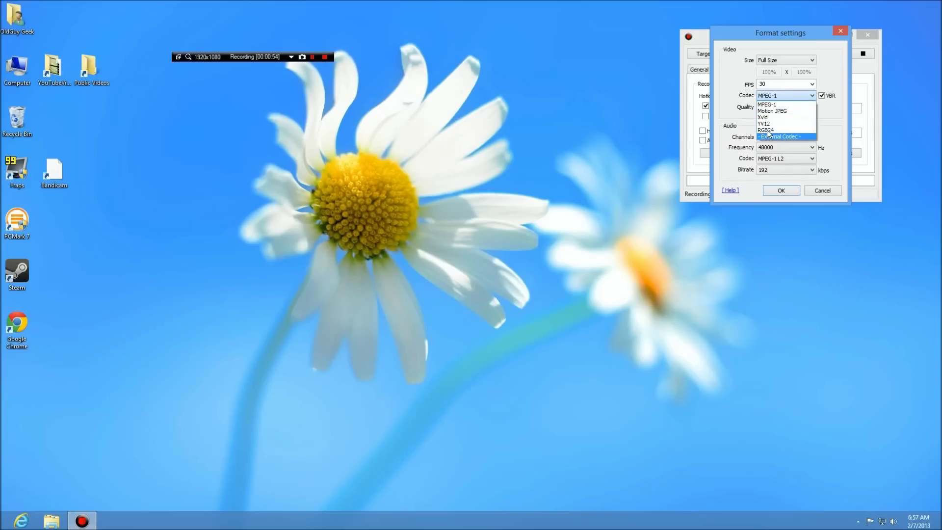
left_click(729, 186)
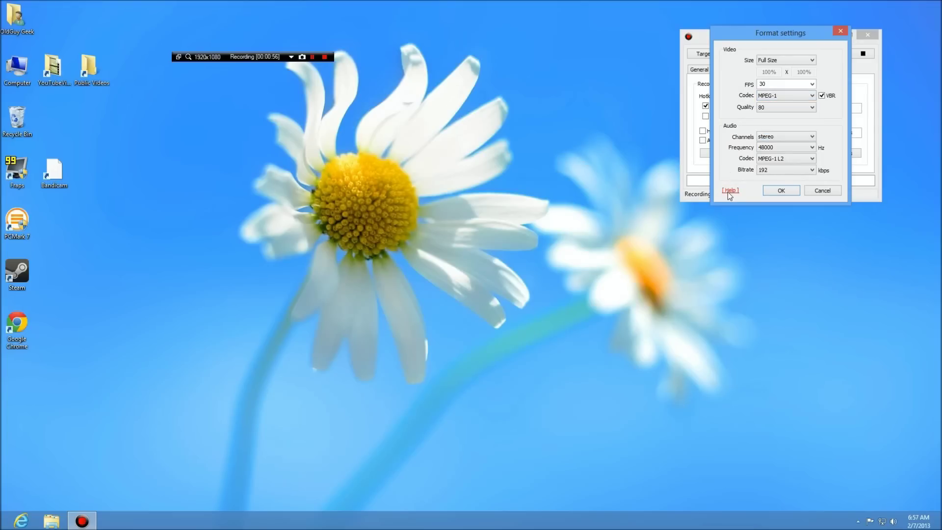
left_click(819, 191)
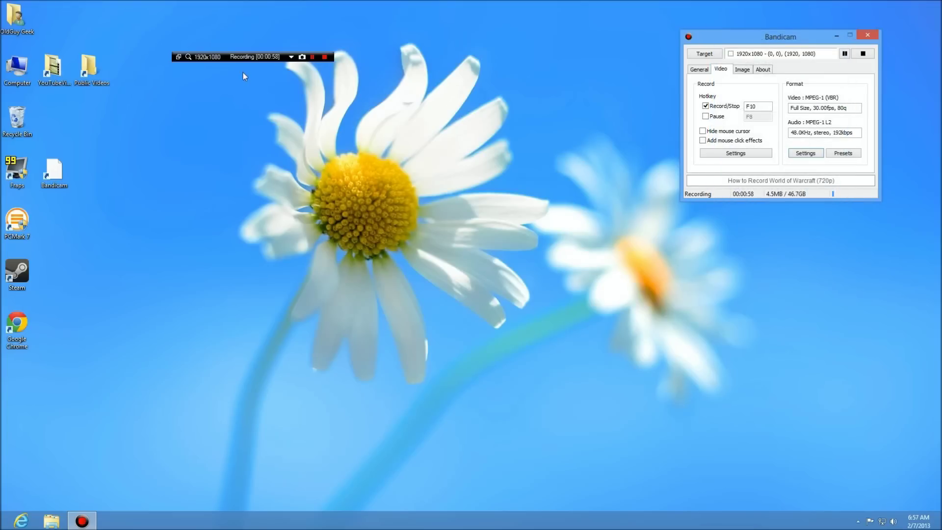